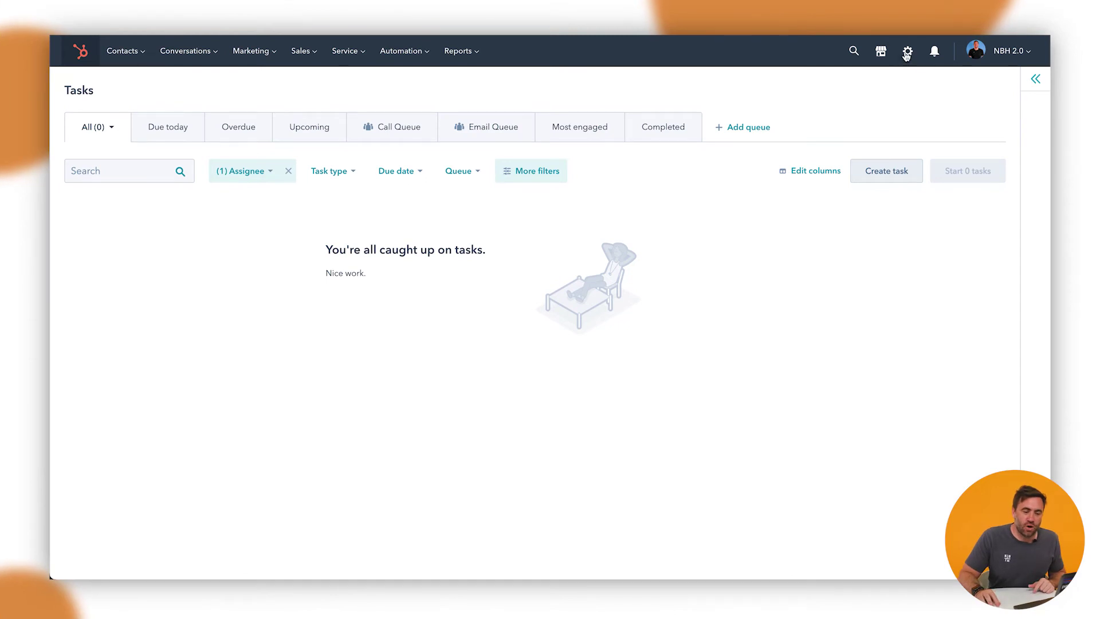
# Go to Settings > Objects > Products to open the product library.
pyautogui.click(906, 52)
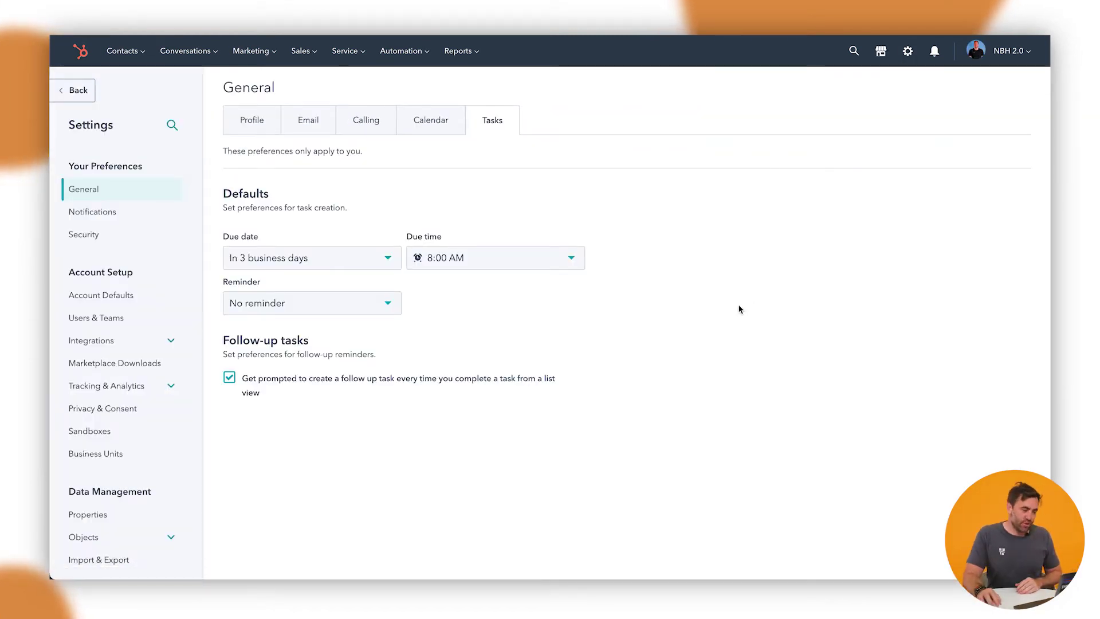
pyautogui.scroll(-2, 109, 361)
pyautogui.scroll(-1, 66, 371)
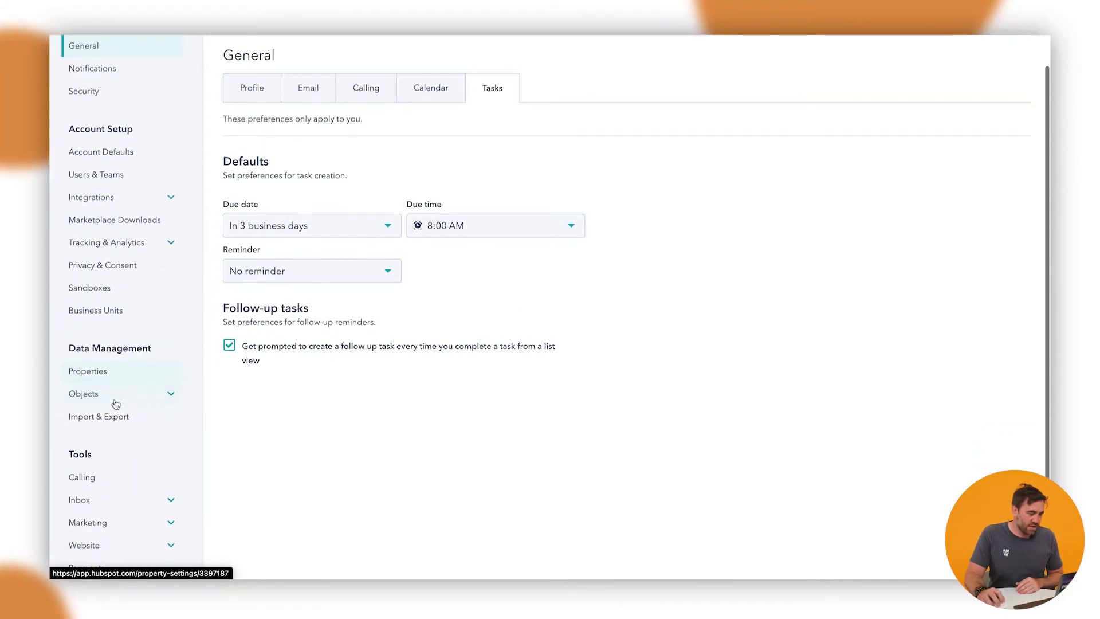
pyautogui.click(139, 393)
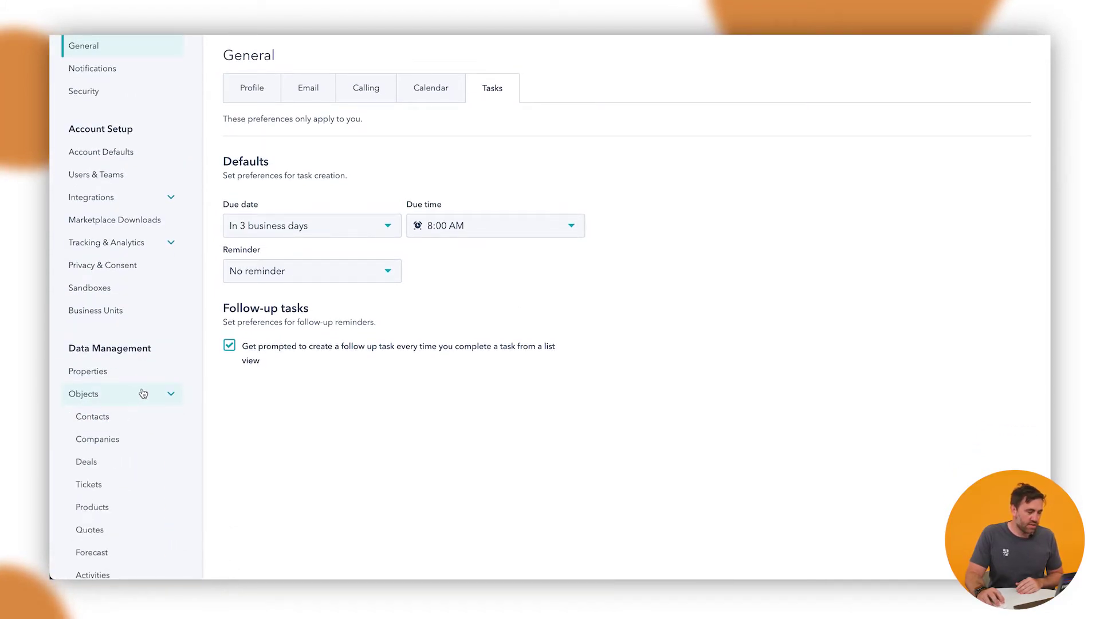
pyautogui.scroll(-1, 108, 465)
pyautogui.click(105, 476)
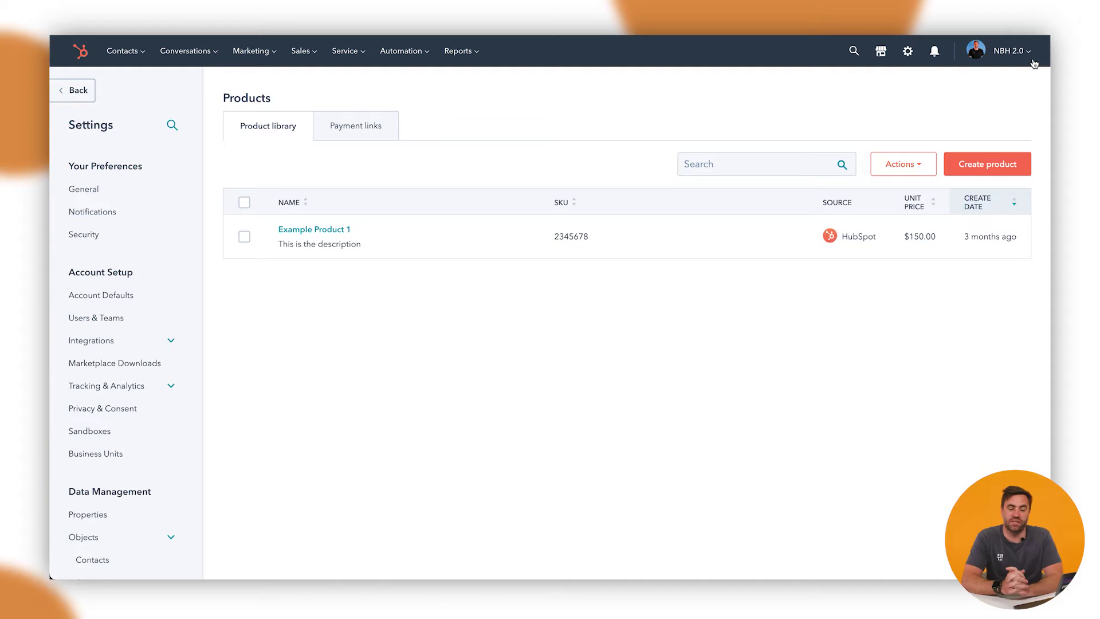
pyautogui.scroll(-1, 1012, 105)
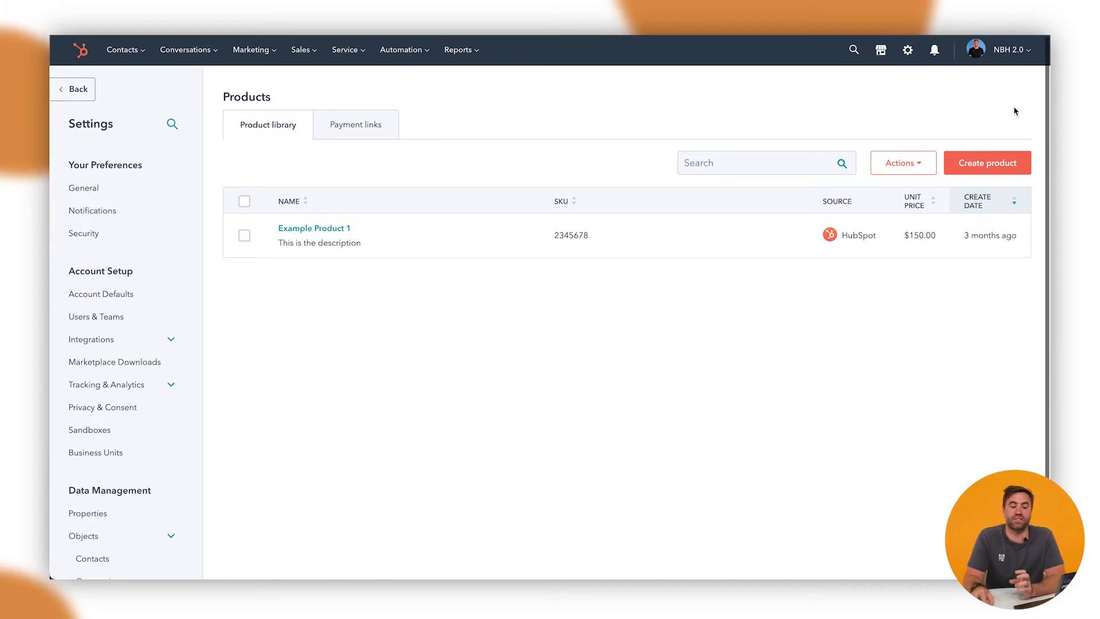
# Start a new product and review its information, price, multi-currency and term fields.
pyautogui.click(1000, 165)
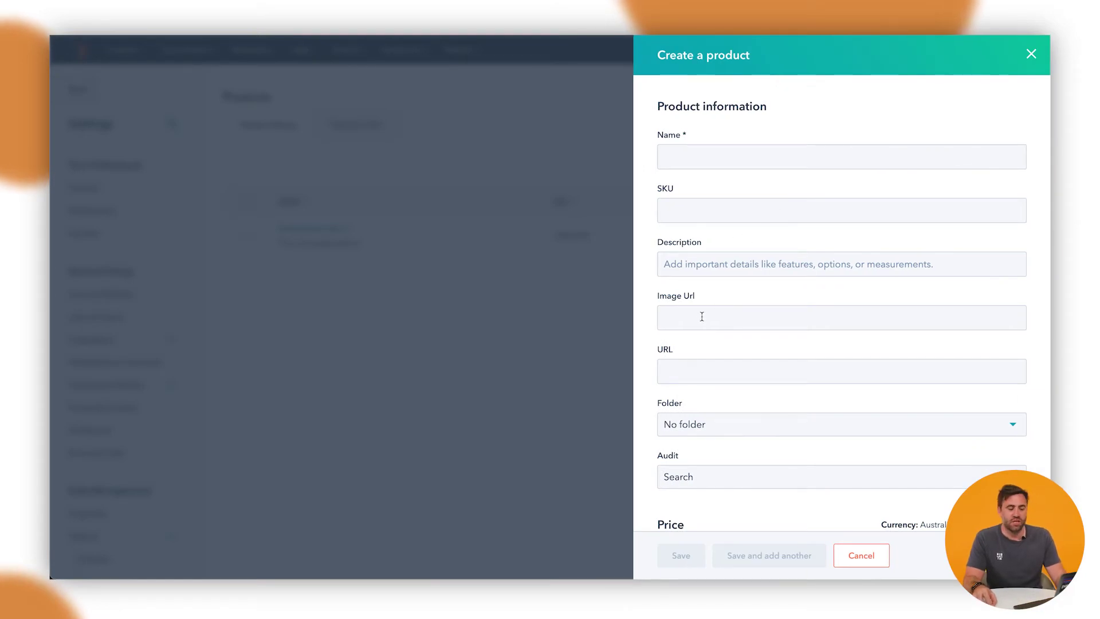
pyautogui.scroll(-5, 710, 351)
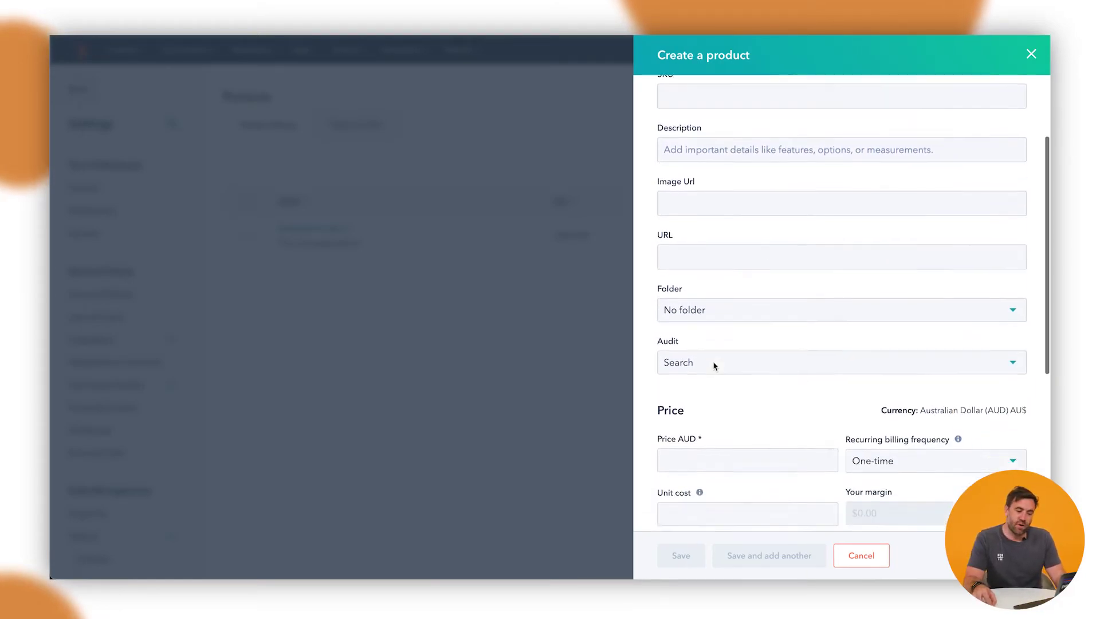
pyautogui.scroll(-2, 725, 365)
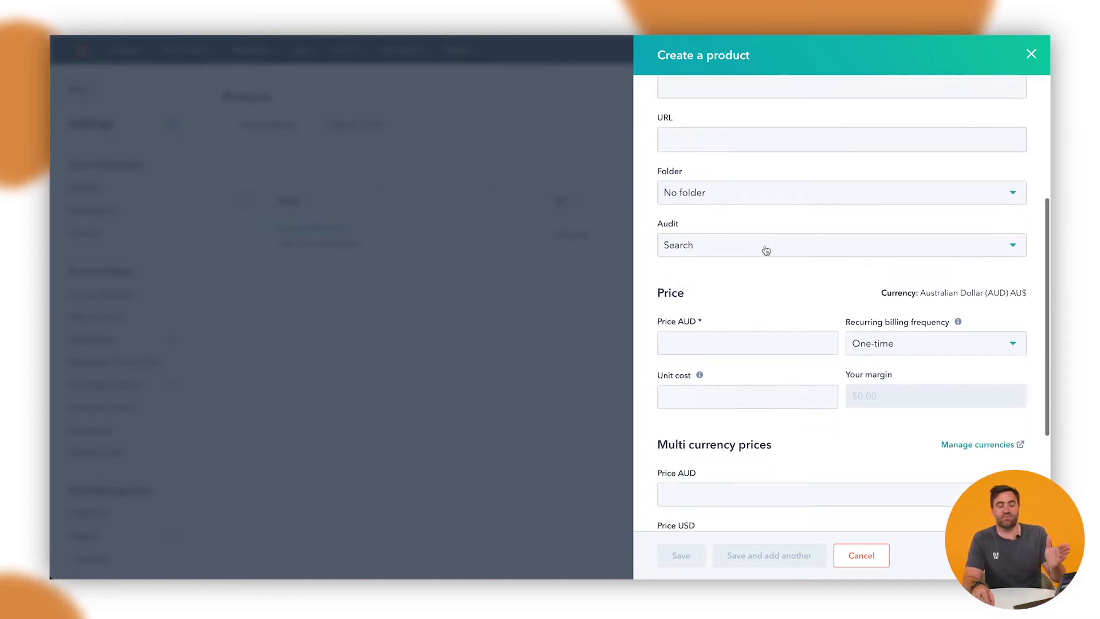
pyautogui.scroll(-1, 761, 264)
pyautogui.scroll(-5, 768, 298)
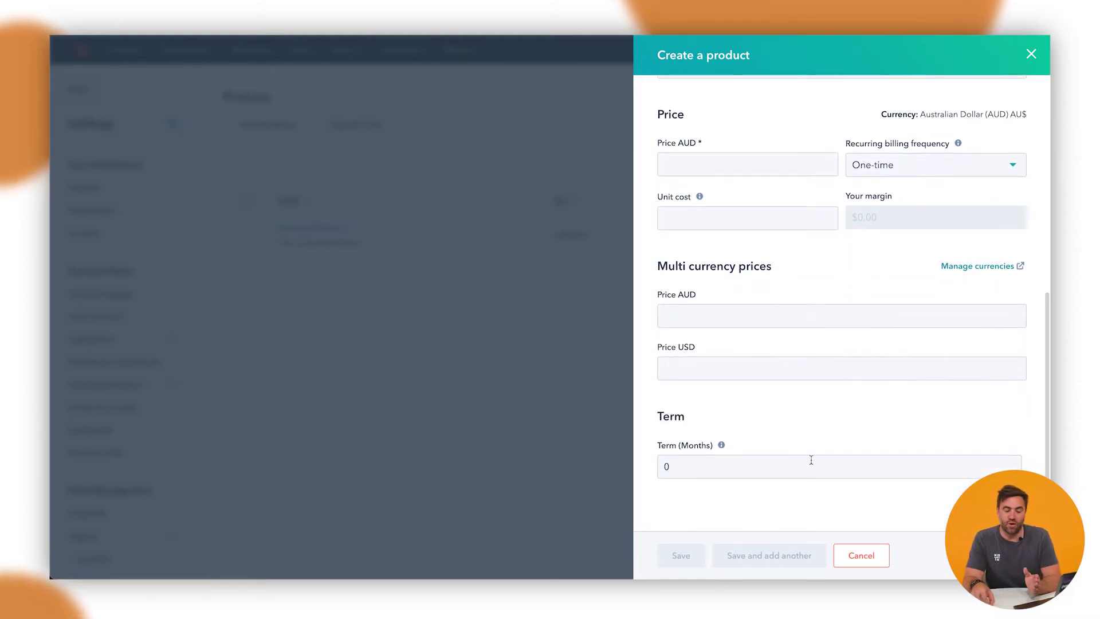
# Discard the new product and start a new import from the Actions menu.
pyautogui.click(863, 555)
pyautogui.click(908, 164)
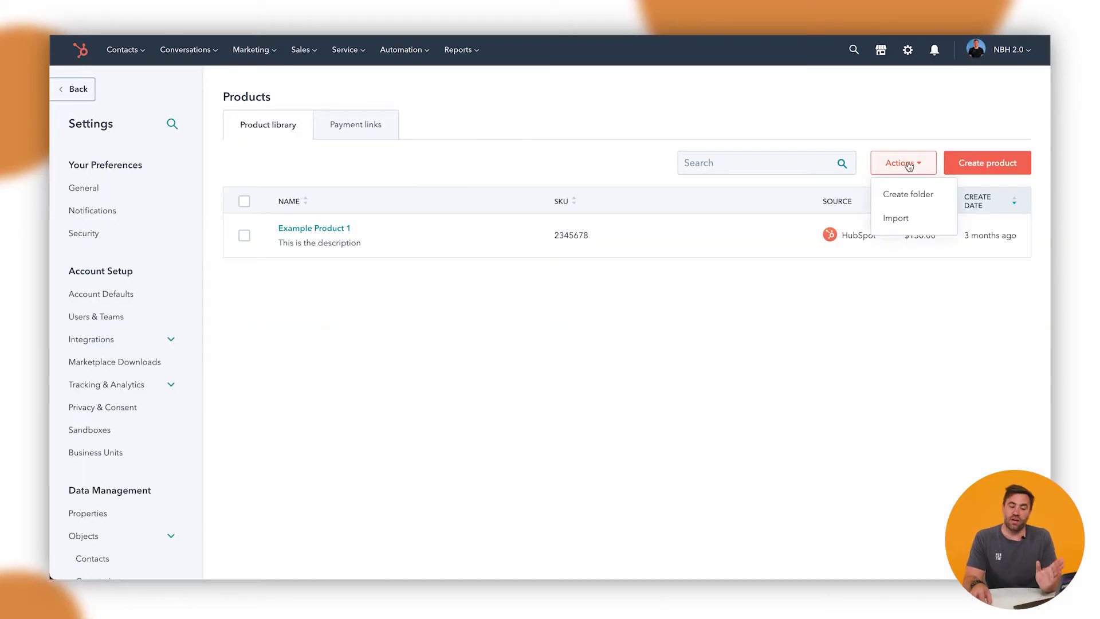
pyautogui.click(902, 220)
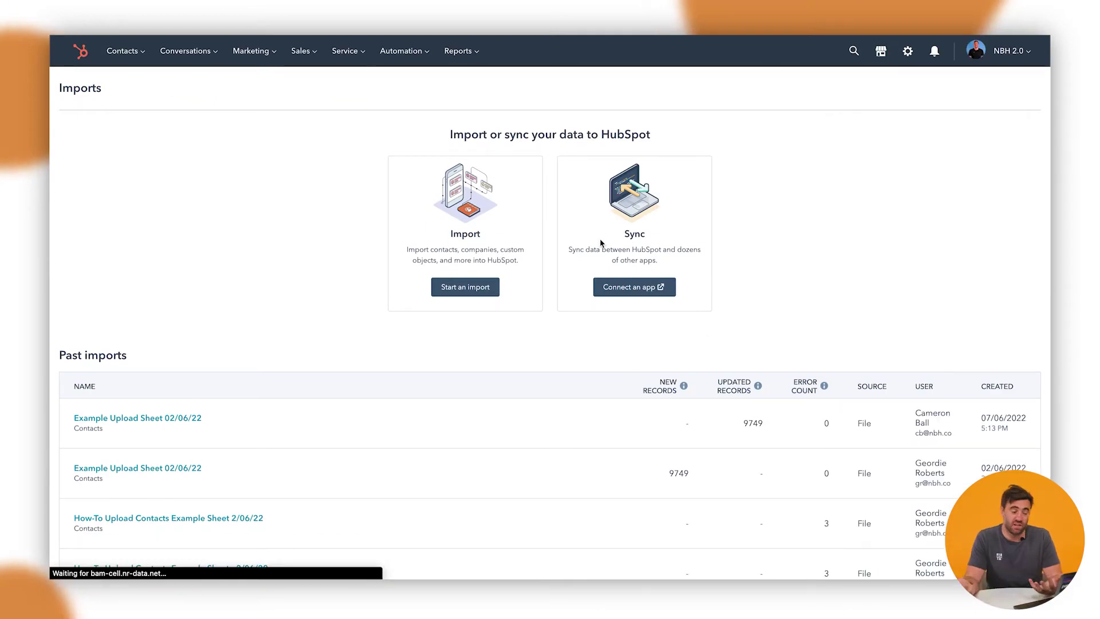
pyautogui.click(458, 288)
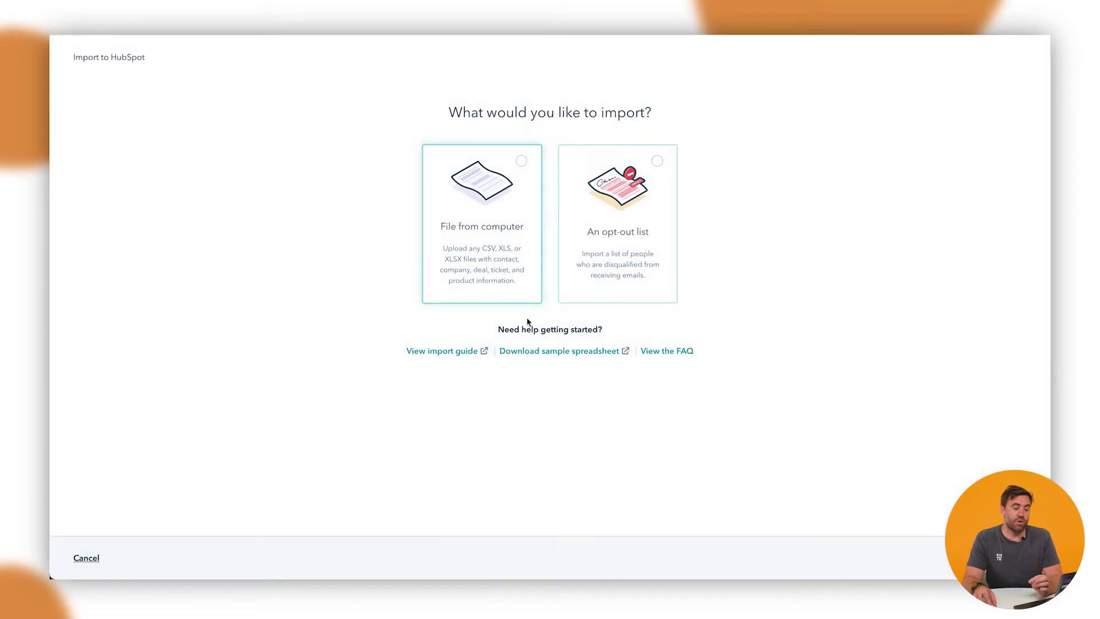
# Choose a single file from the computer containing one object type.
pyautogui.click(384, 249)
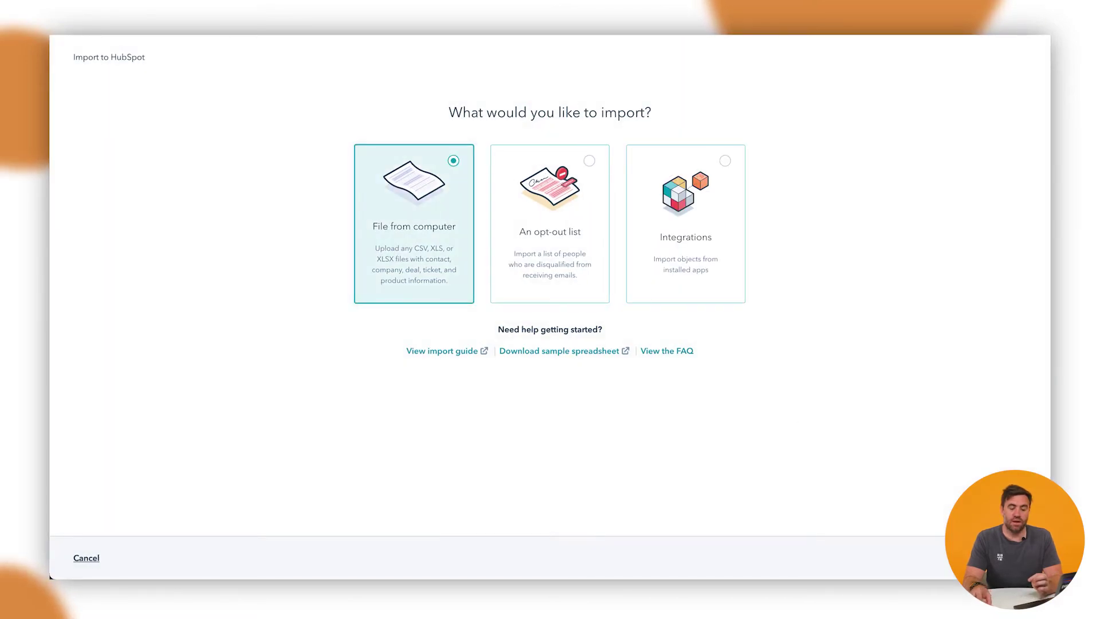
pyautogui.click(1013, 557)
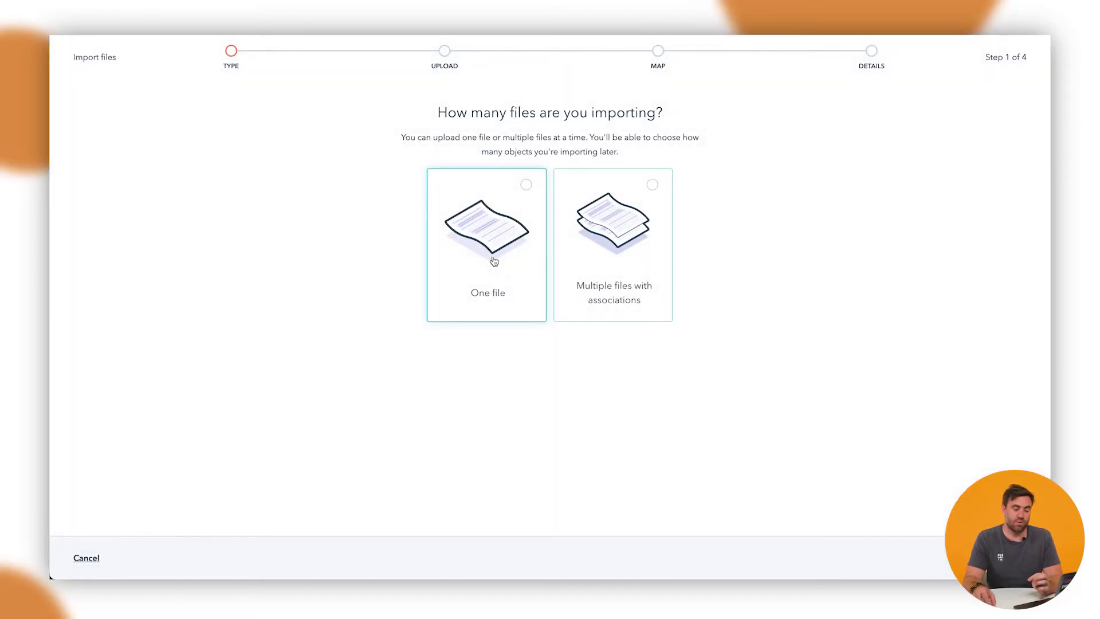
pyautogui.click(494, 261)
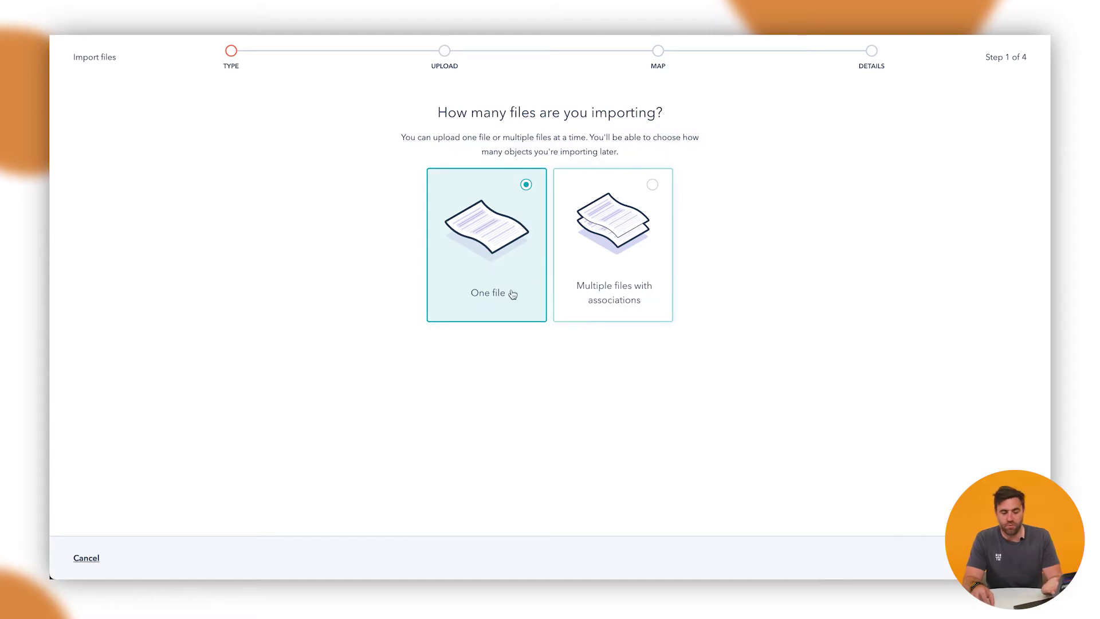
pyautogui.click(1013, 557)
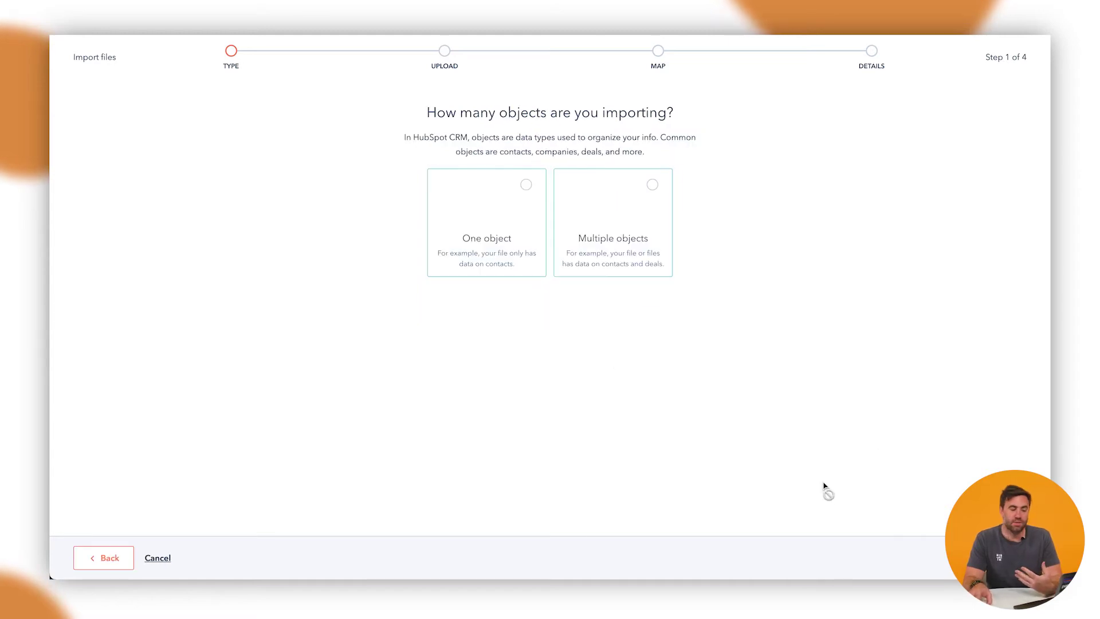
pyautogui.click(484, 261)
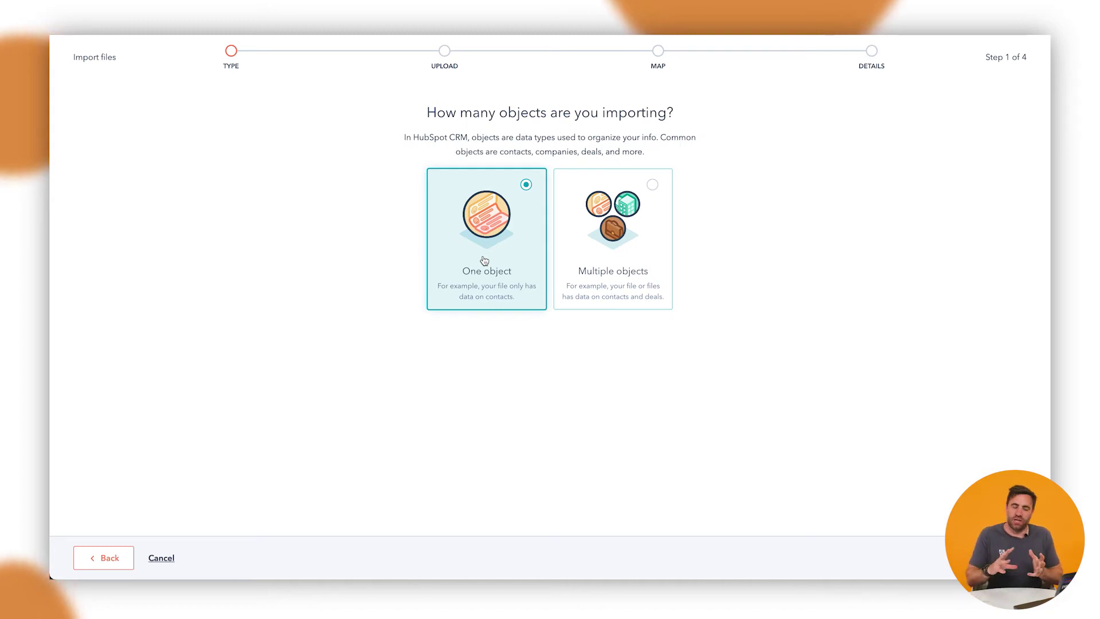
# Select Products as the import object and advance to the file upload step.
pyautogui.click(996, 558)
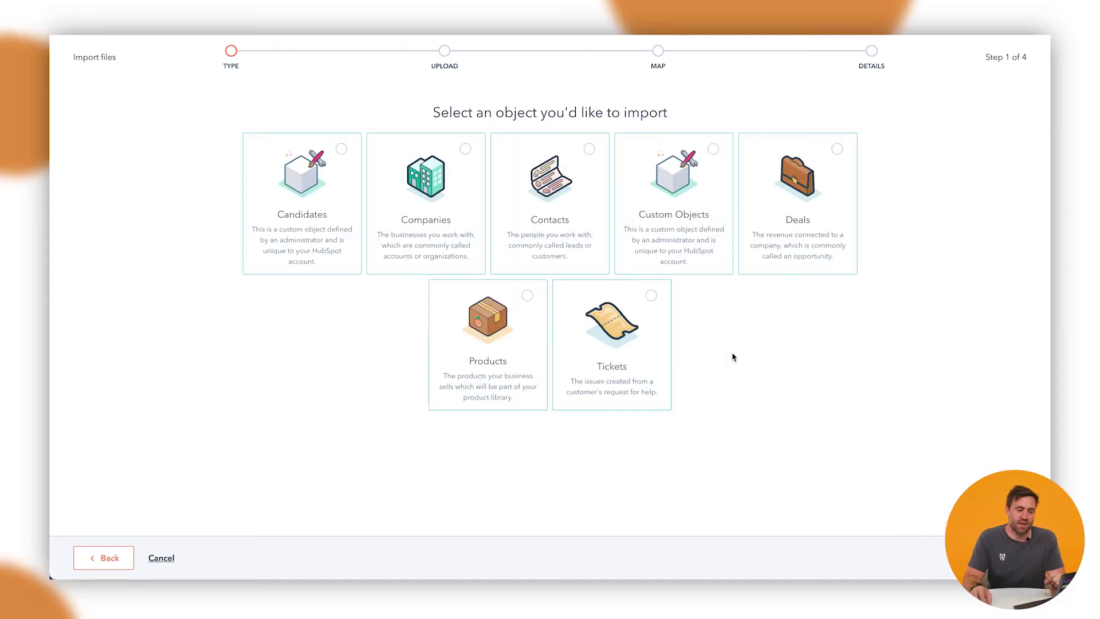
pyautogui.click(518, 346)
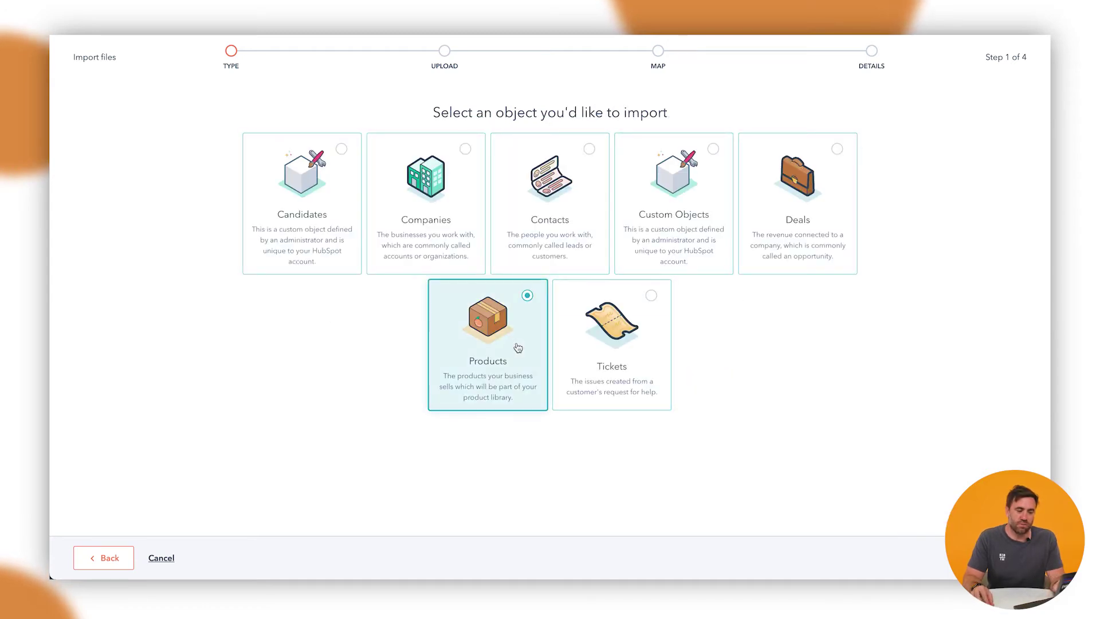
pyautogui.click(996, 557)
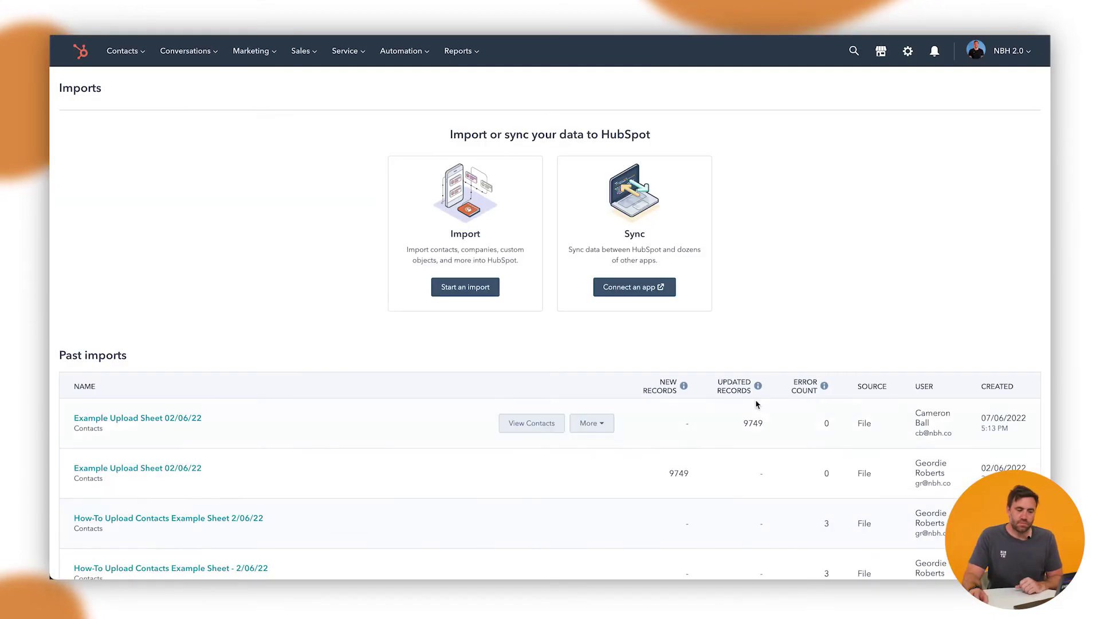
# Return to the Products library and view the Actions menu's folder and import options.
pyautogui.click(909, 58)
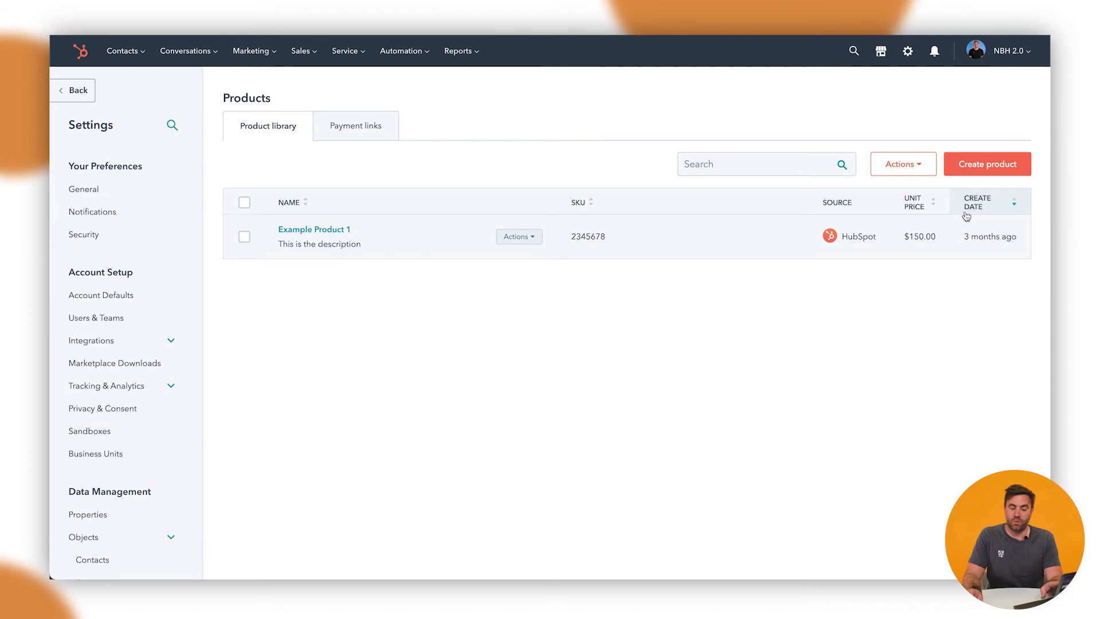
pyautogui.click(916, 166)
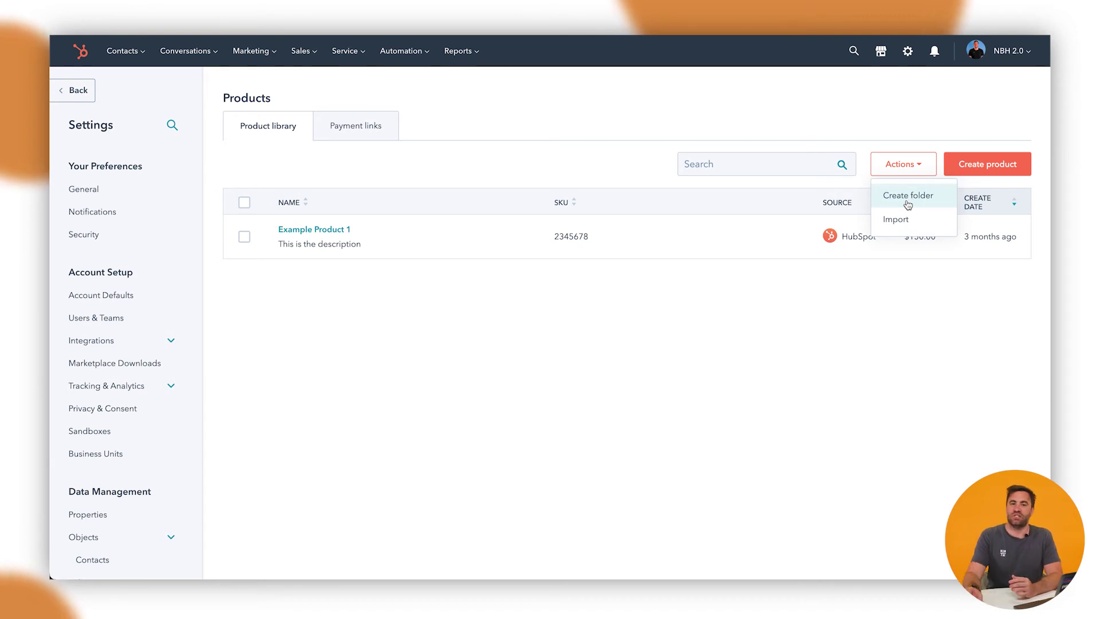
pyautogui.click(719, 323)
# Open Example Product 1 and view its $150.00 price and AU$35.00 unit cost.
pyautogui.click(307, 229)
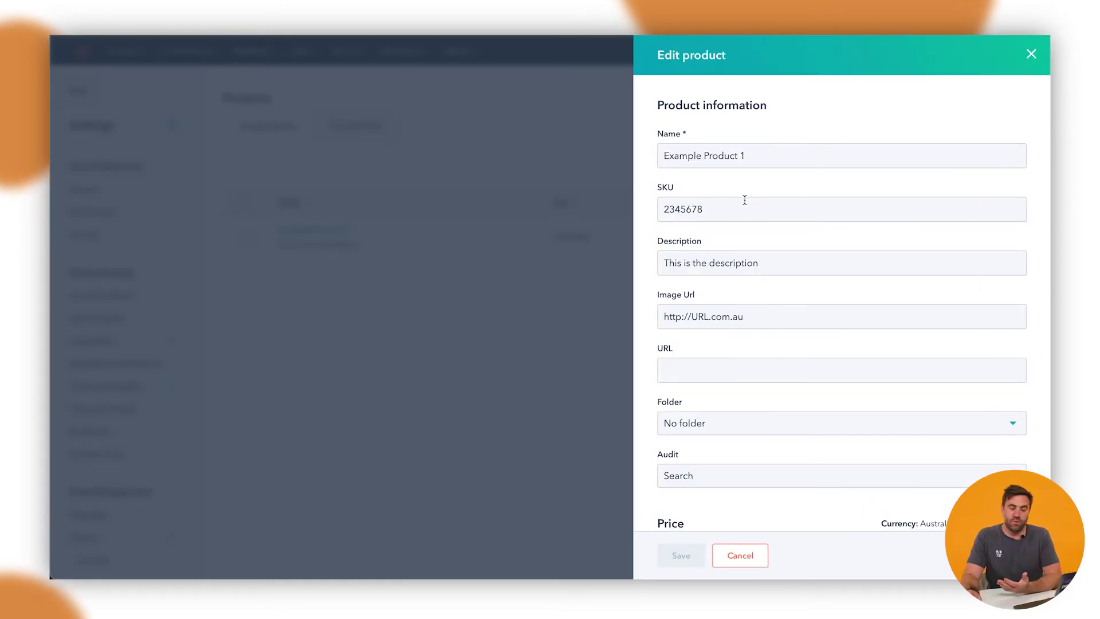
pyautogui.scroll(-6, 744, 202)
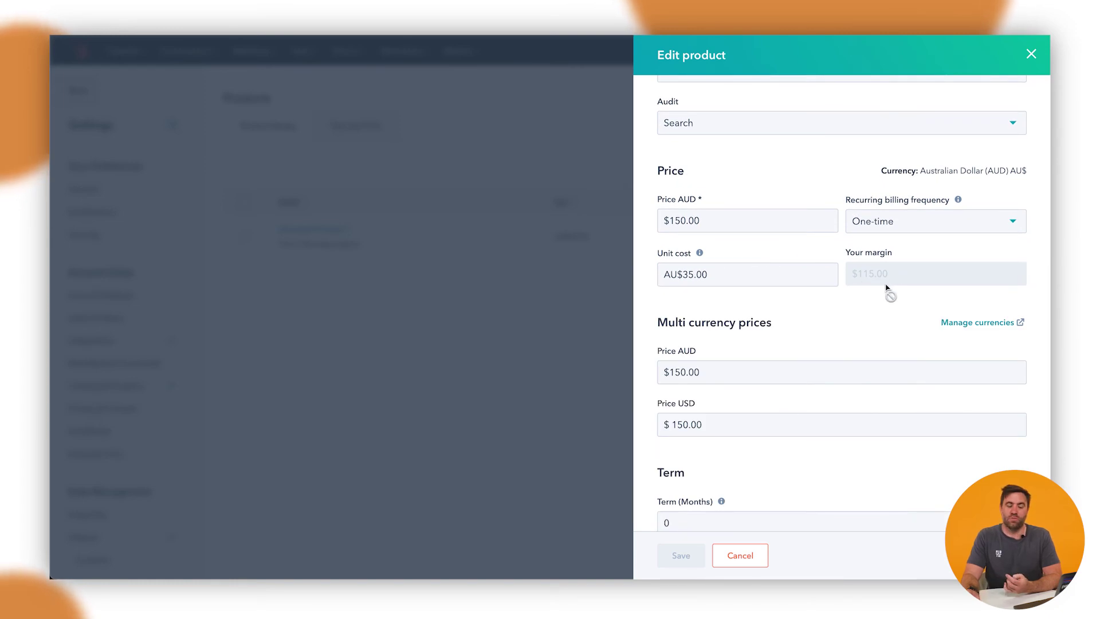
pyautogui.scroll(-2, 829, 316)
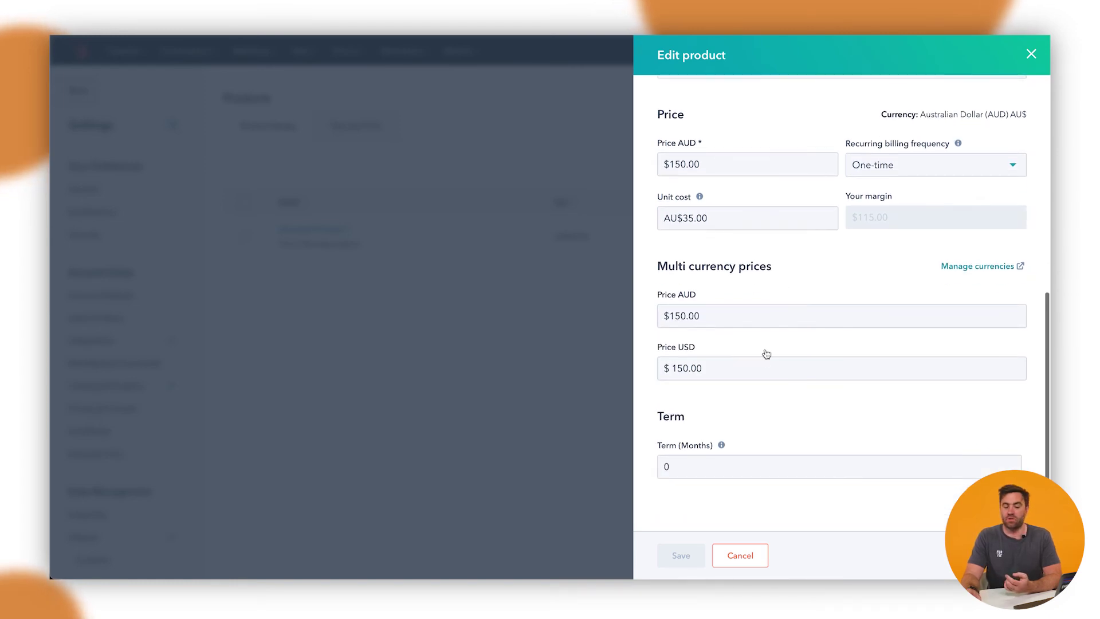